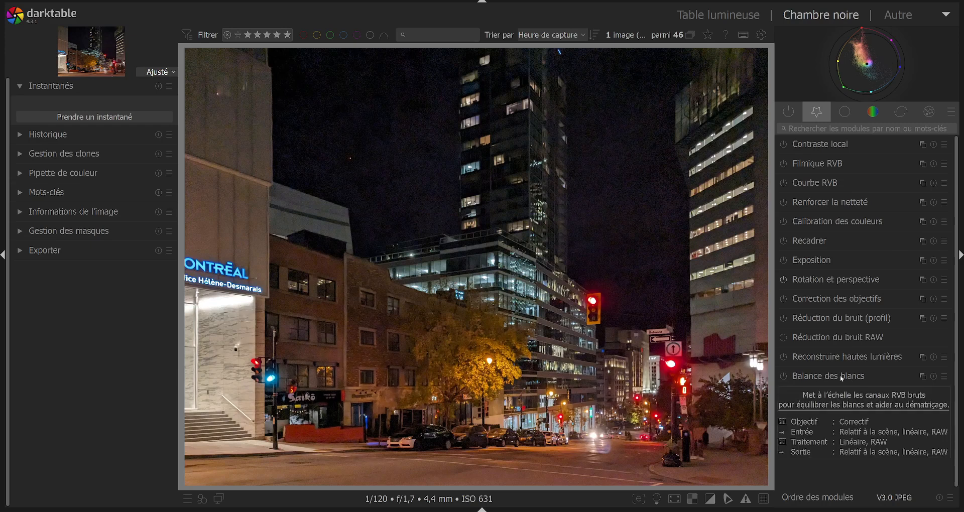
Review the modules currently active on the night photo, then return to the favourites module group.
mouse_move(882, 223)
left_click(789, 113)
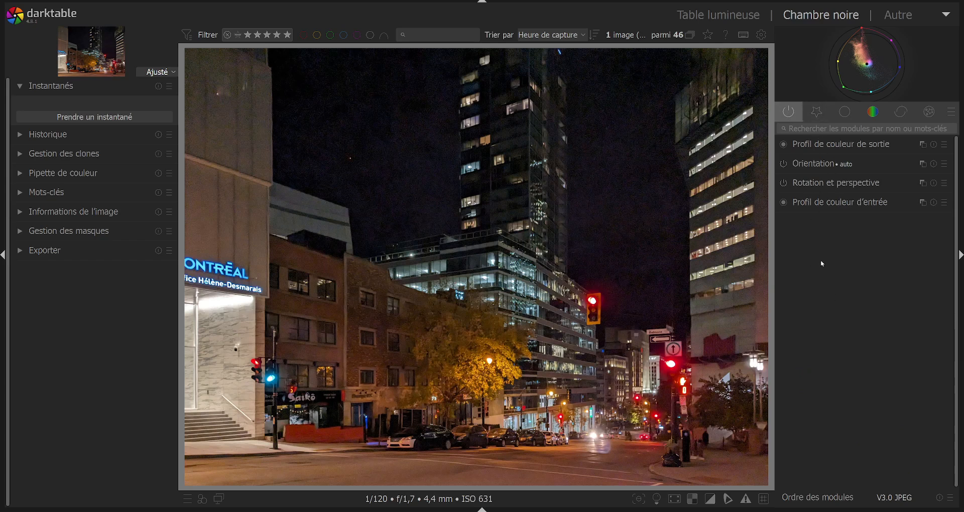
left_click(816, 112)
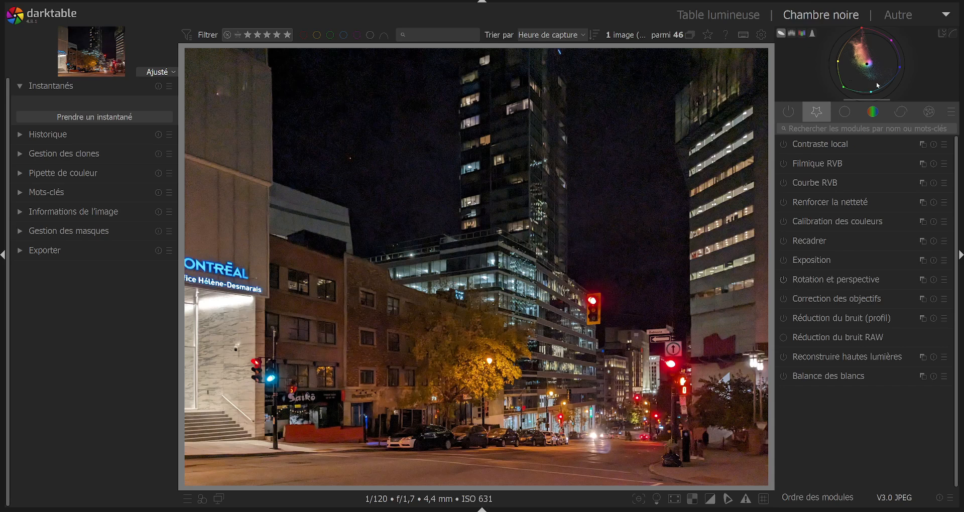
Set Balance des blancs from an area covering nearly the whole image and take a snapshot of the result.
left_click(832, 376)
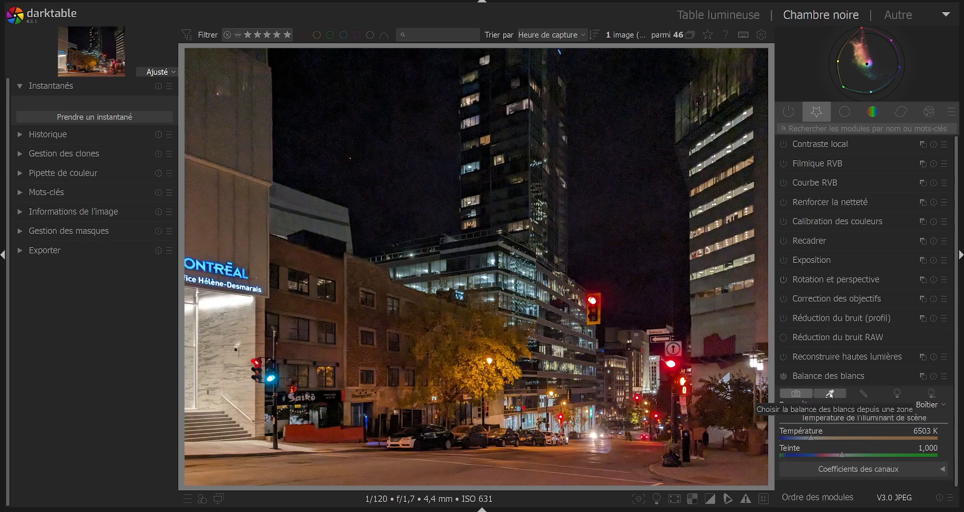
left_click(830, 394)
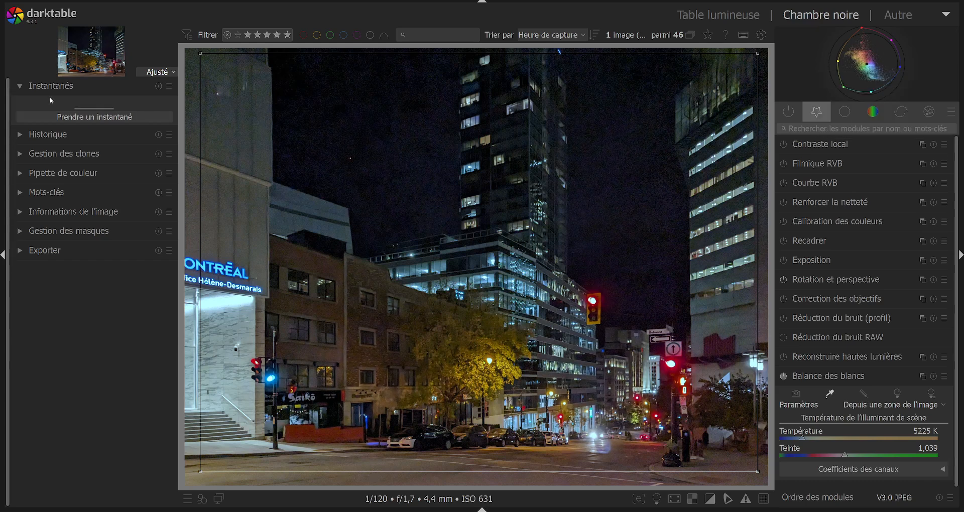
left_click(56, 116)
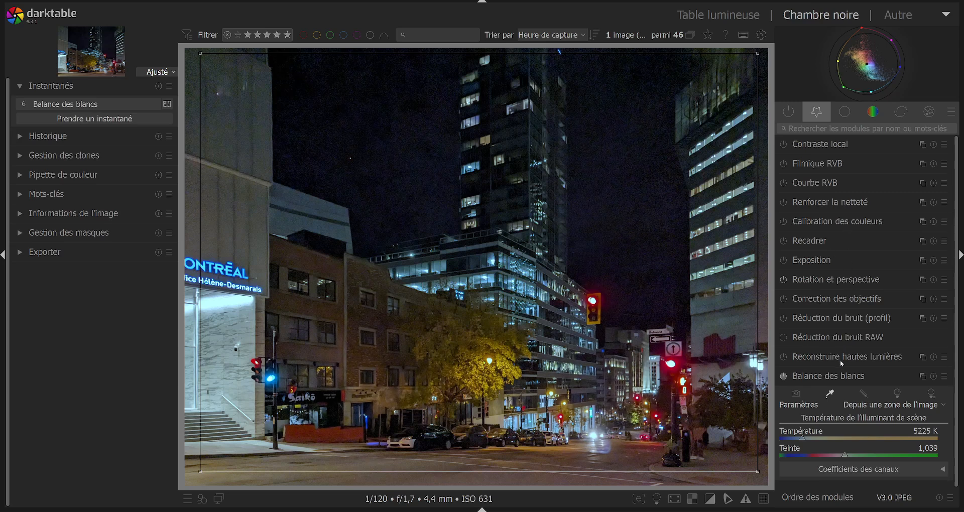
Reset the Balance des blancs parameters and switch the module off.
left_click(936, 376)
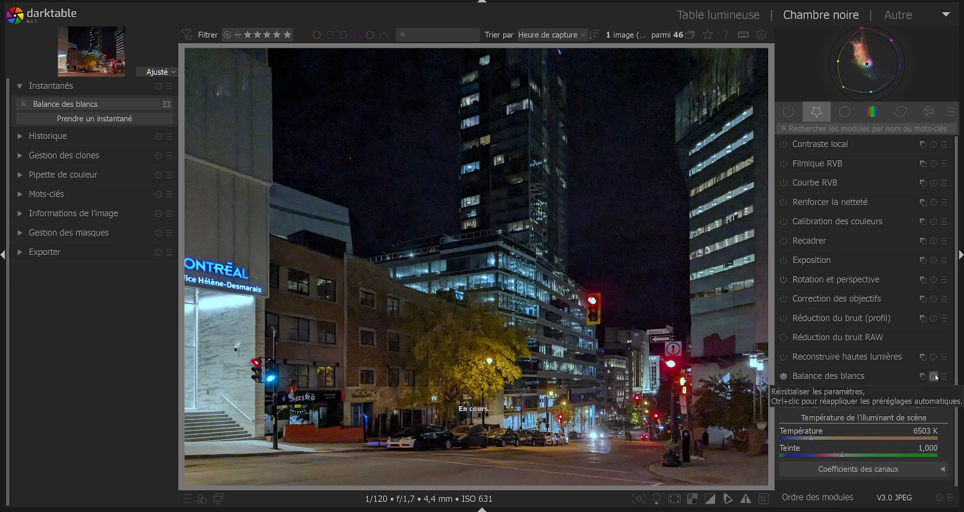
left_click(784, 376)
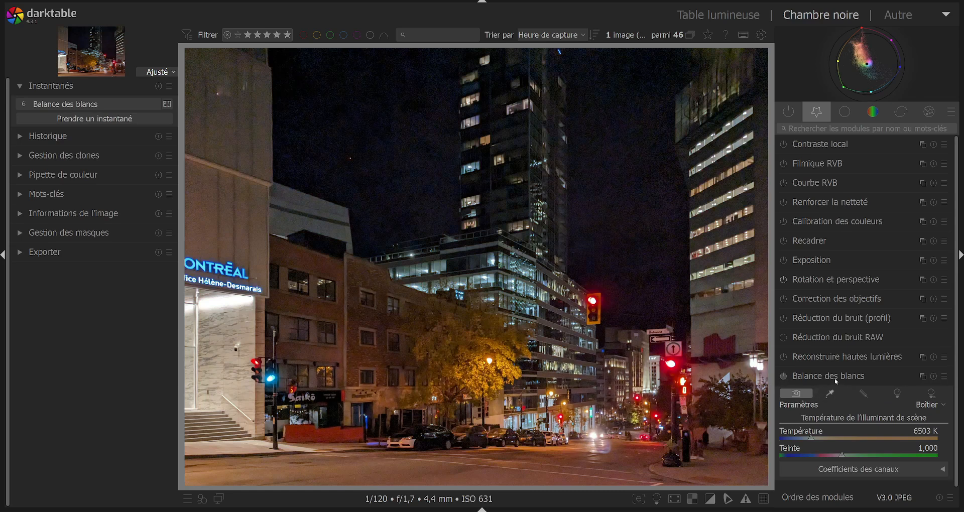
In Calibration des couleurs, sample the illuminant from an area of the photo covering nearly the whole frame.
left_click(847, 223)
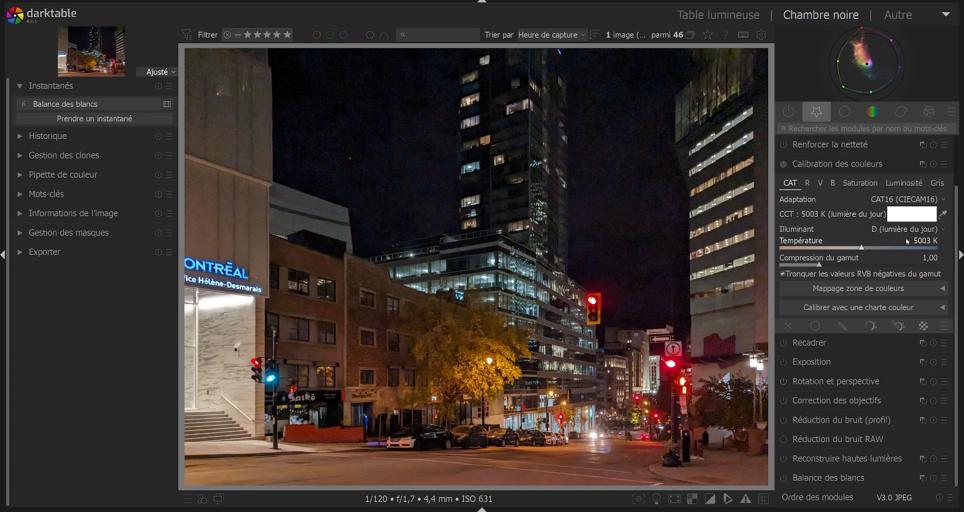
left_click(943, 214)
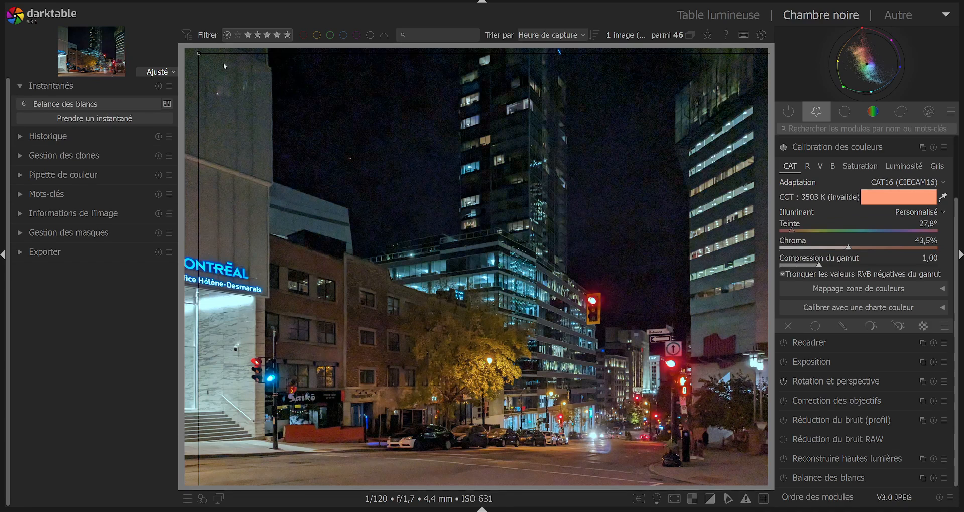
left_click_drag(199, 54, 501, 233)
left_click_drag(528, 278, 751, 465)
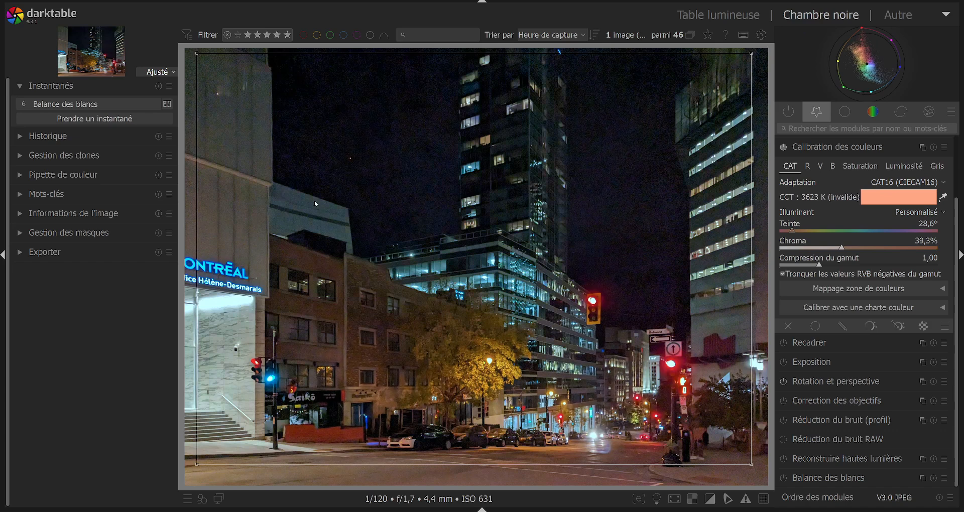
Compare the colour calibration with the Balance des blancs snapshot at several split positions, then clear the snapshots and collapse the module.
left_click(84, 104)
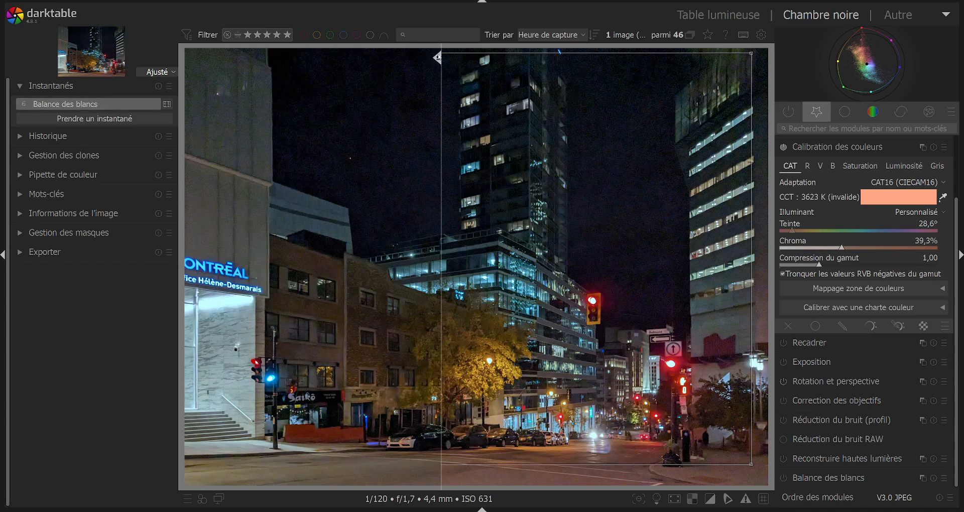
left_click_drag(438, 59, 439, 60)
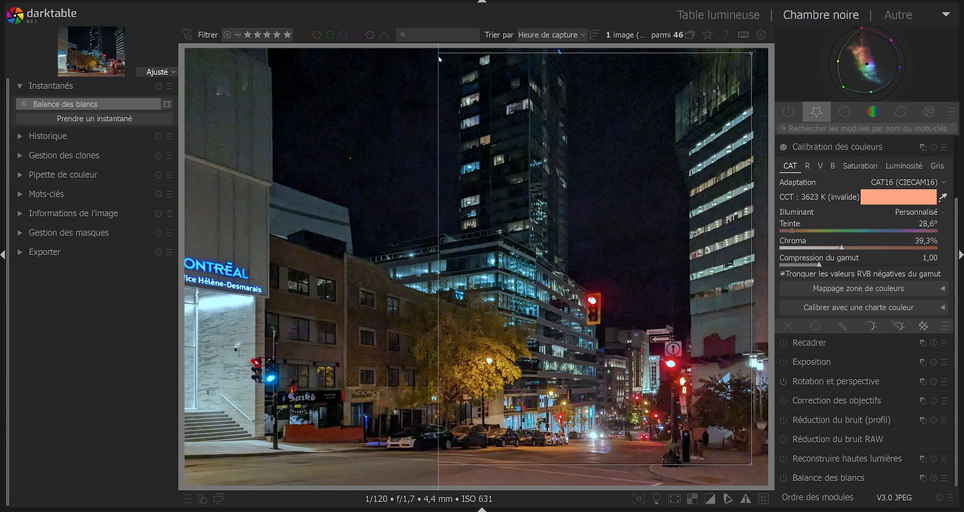
left_click_drag(440, 59, 468, 105)
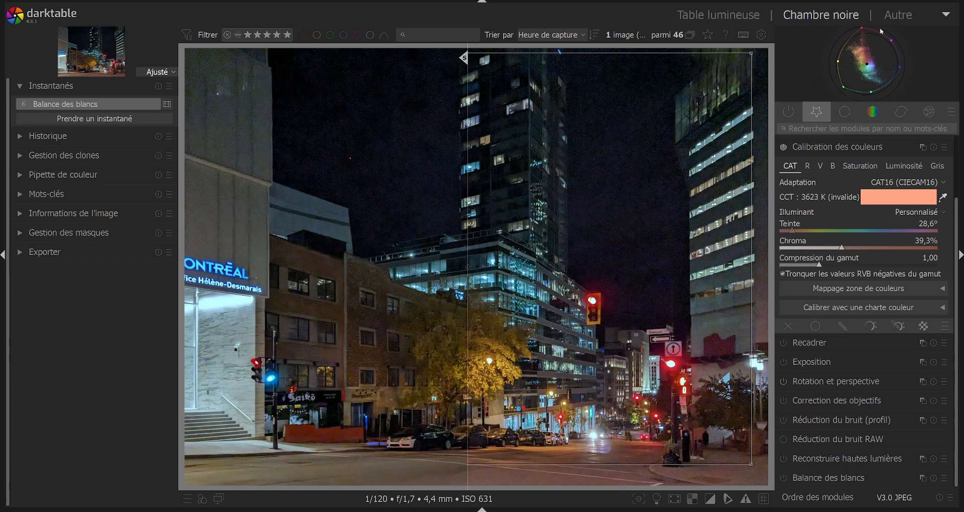
left_click_drag(467, 64, 491, 107)
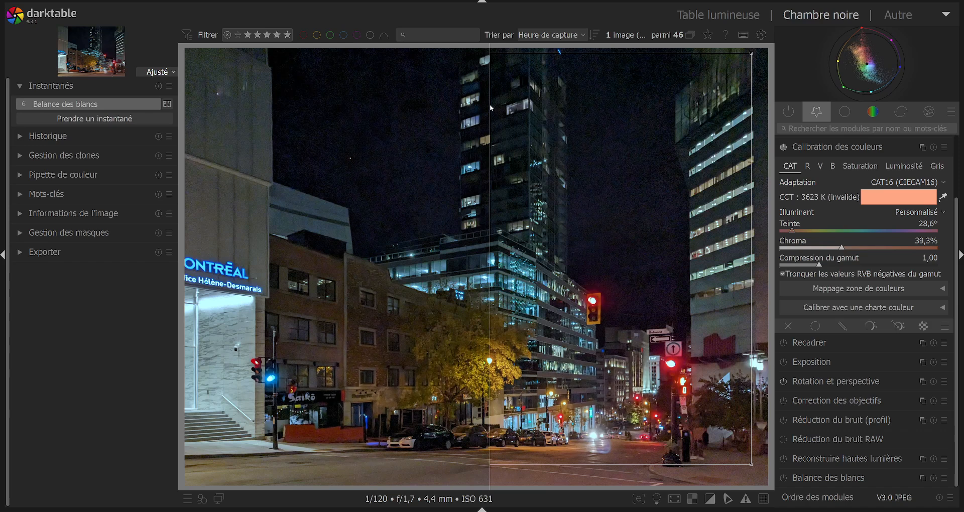
left_click(158, 87)
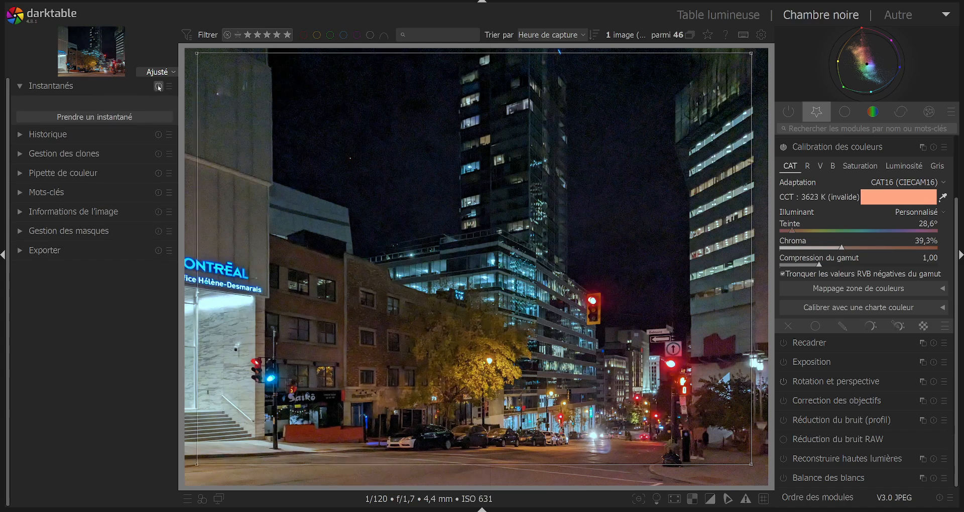
left_click(832, 150)
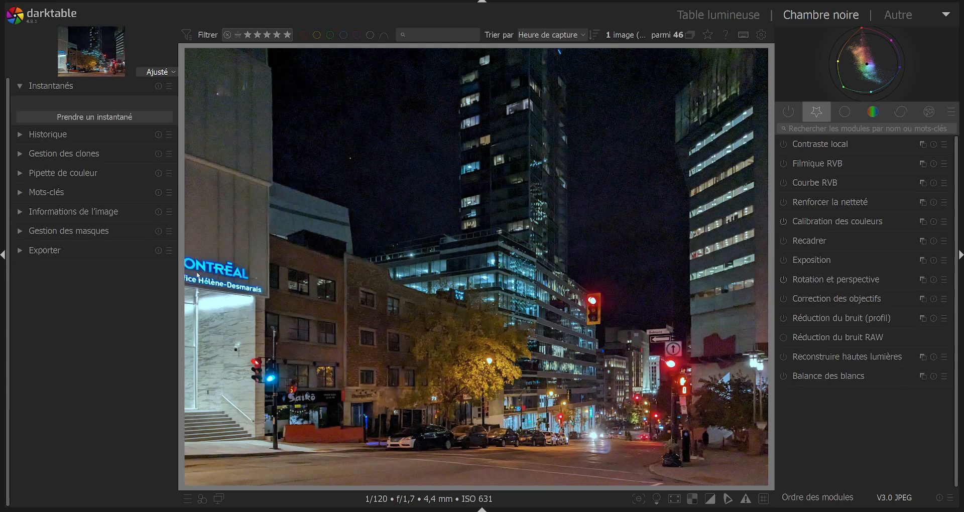
Find the Faible lumière module among the effects, read its user manual page, and return to the darkroom.
left_click(931, 115)
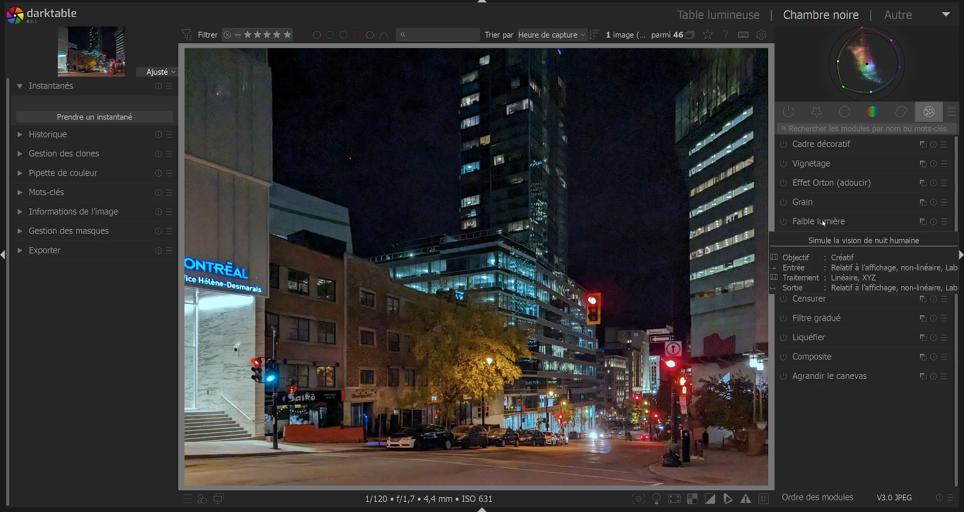
left_click(726, 36)
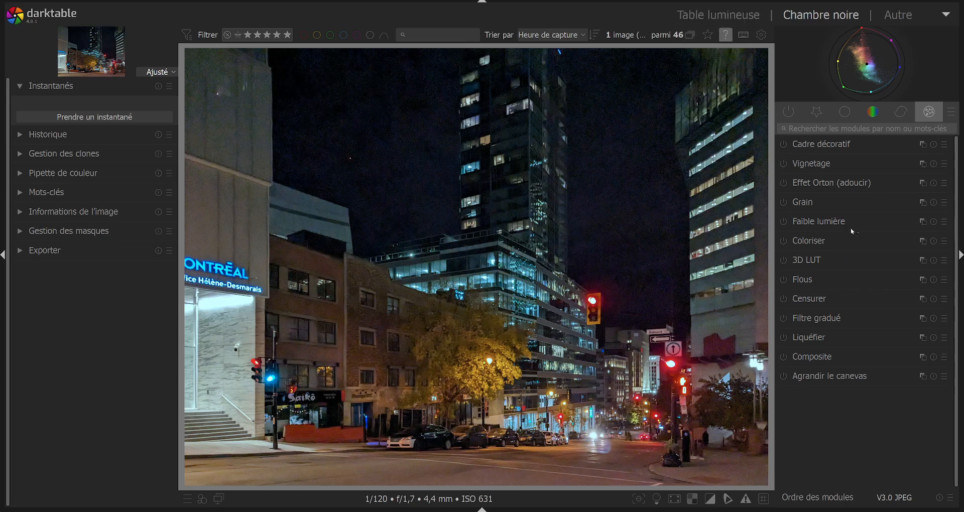
left_click(834, 221)
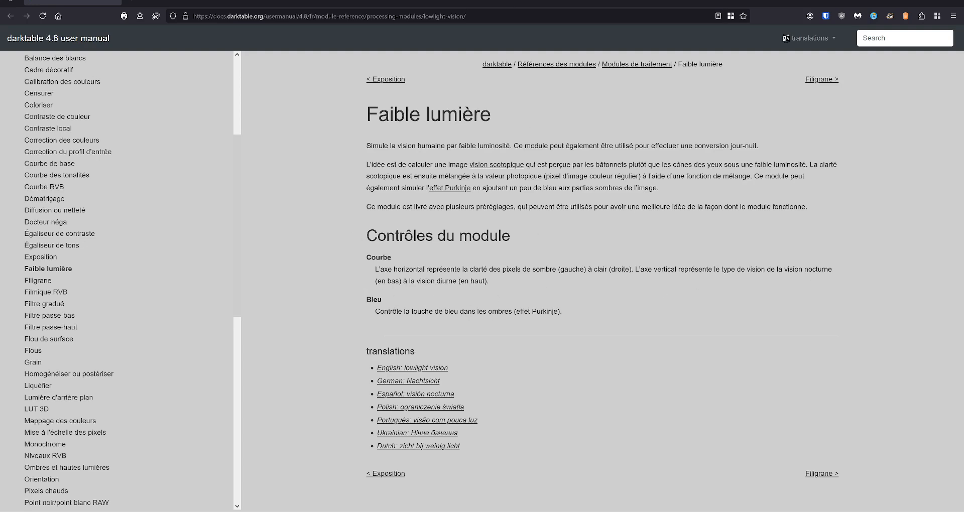
left_click(185, 1)
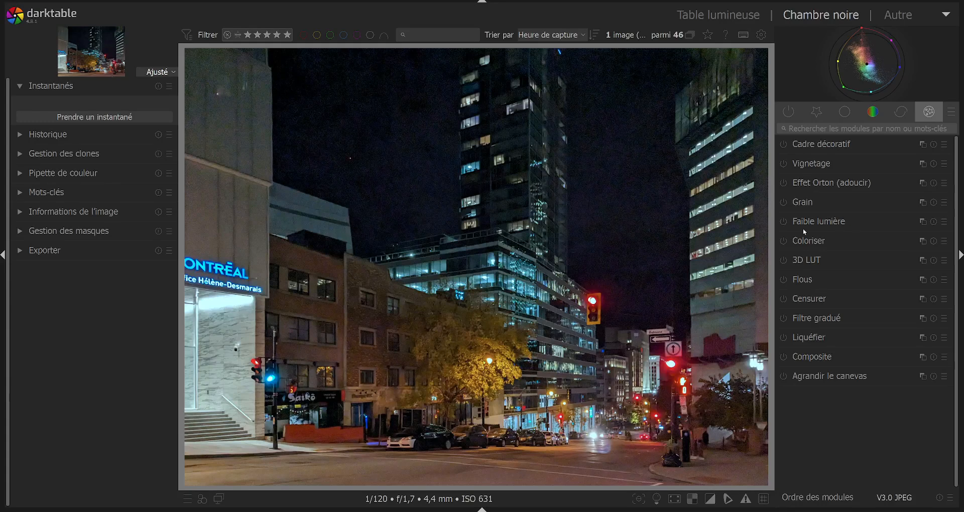
Expand the Faible lumière module and enable it.
left_click(828, 223)
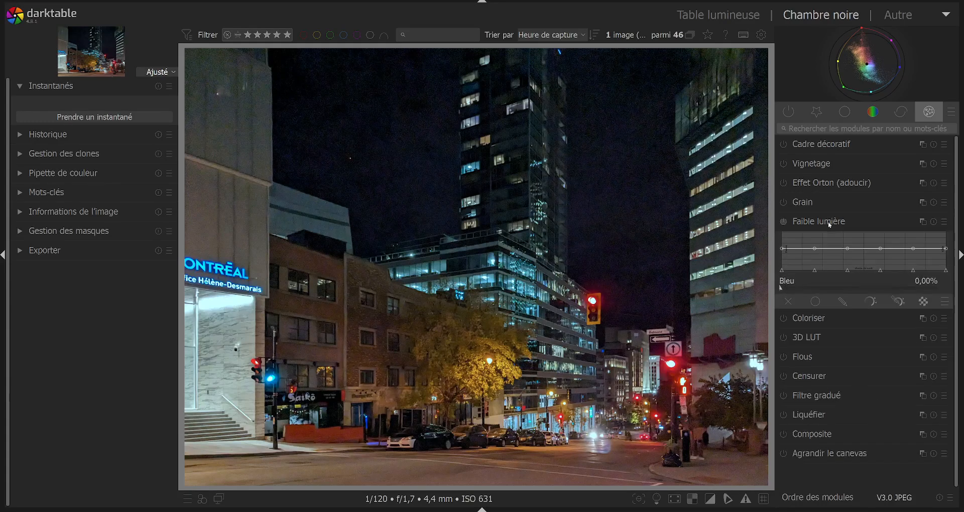
left_click(784, 222)
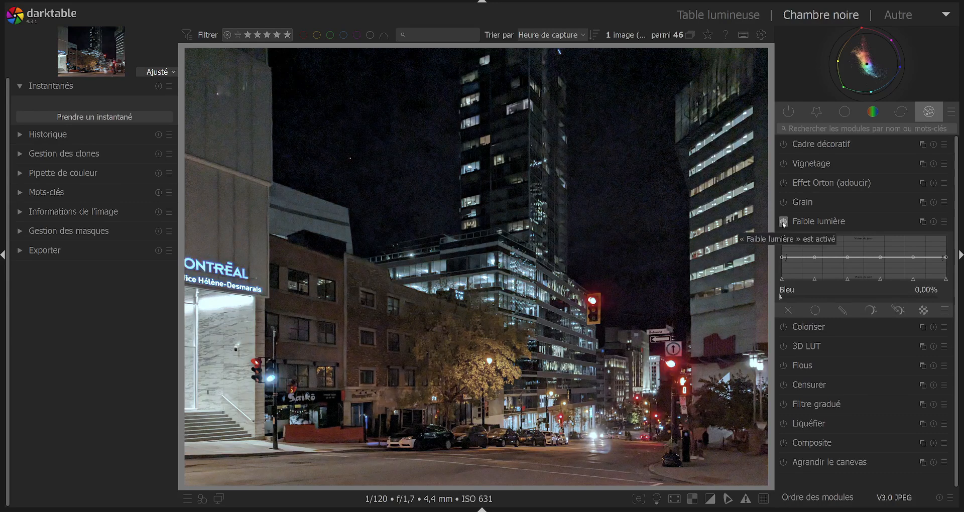
Try the Lumière du jour and Nuit presets of the Faible lumière module on the photo.
left_click(944, 221)
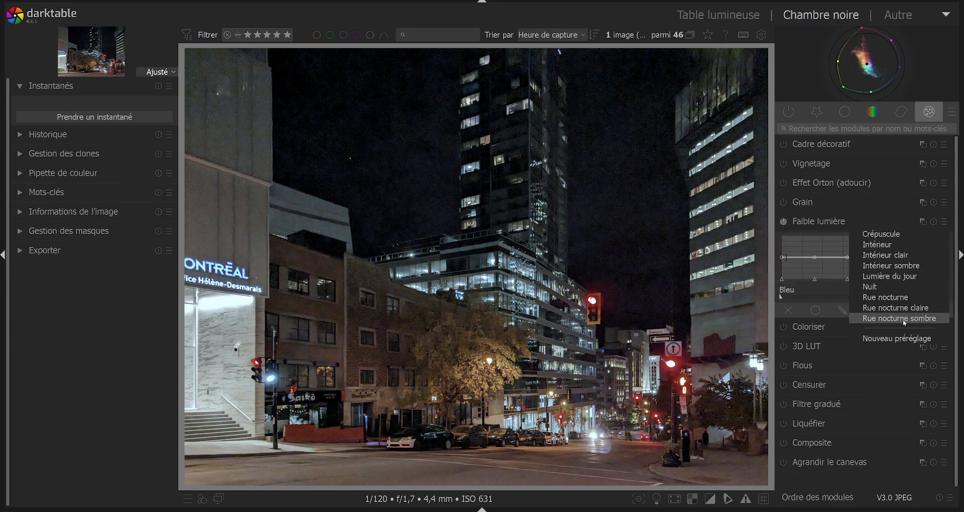
left_click(891, 276)
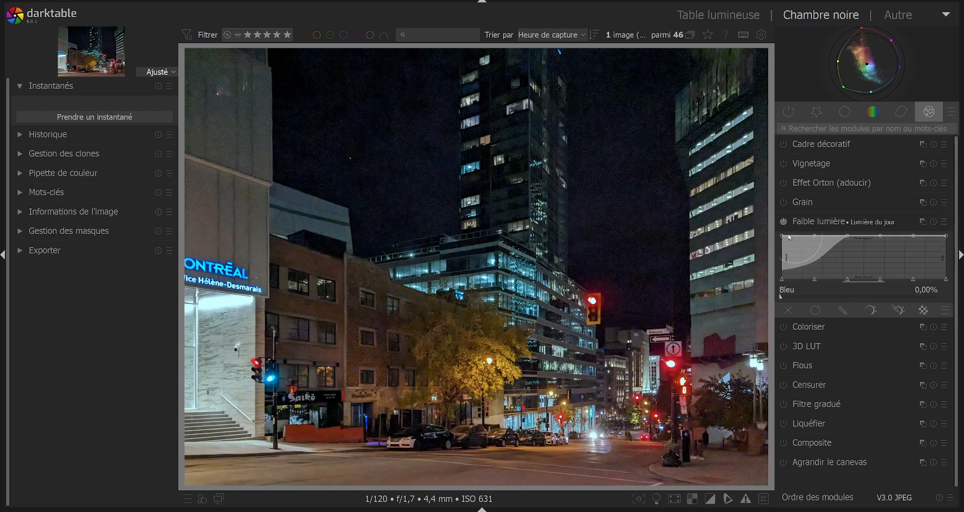
left_click(945, 222)
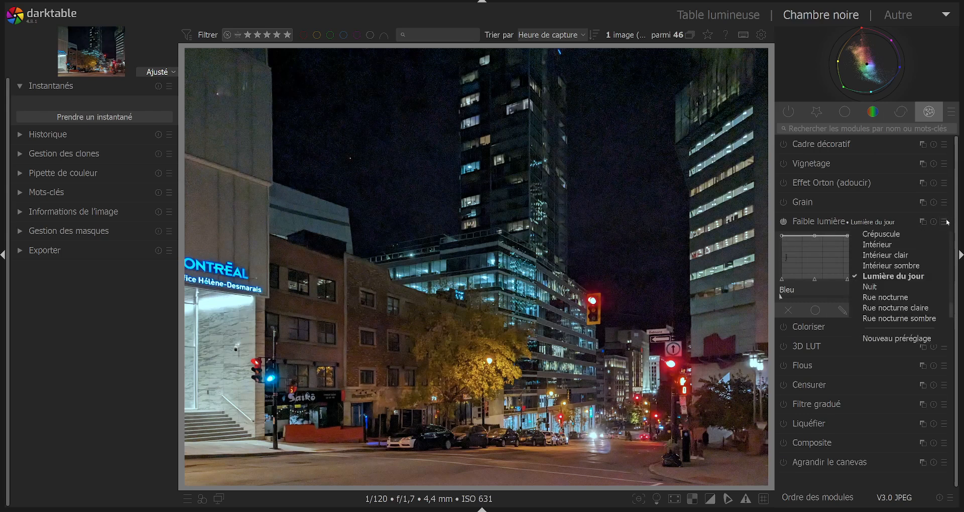
left_click(882, 285)
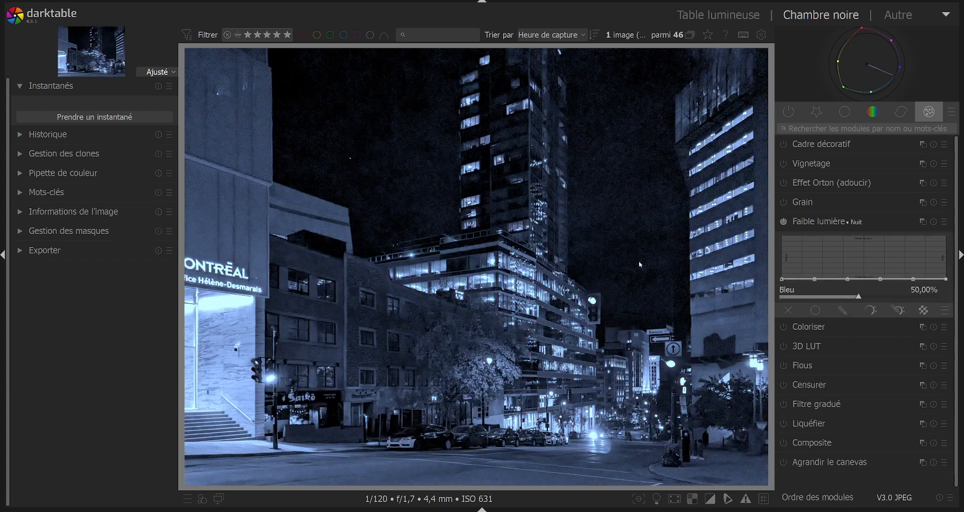
Apply the Rue nocturne sombre preset to Faible lumière and reshape its curve, raising the shadows and midtones to restore some colour.
left_click(944, 221)
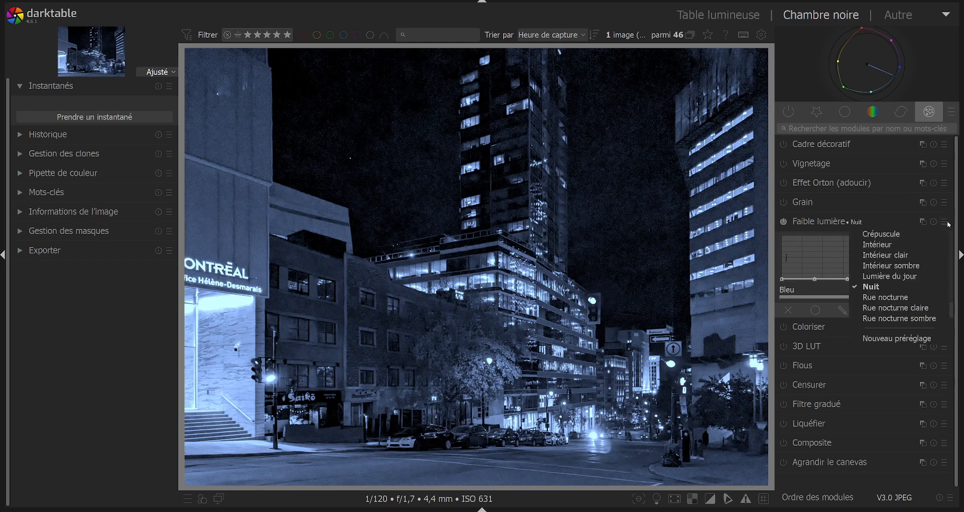
left_click(899, 320)
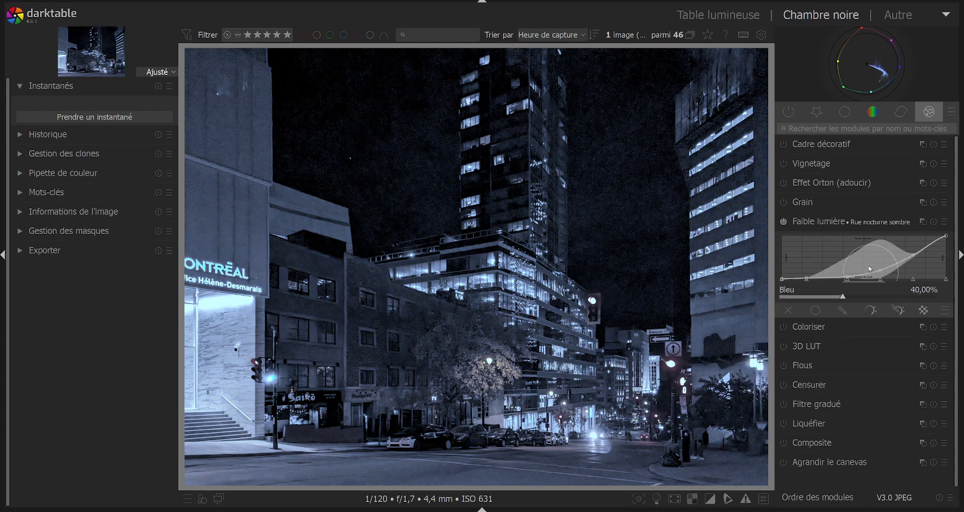
left_click_drag(848, 279, 847, 254)
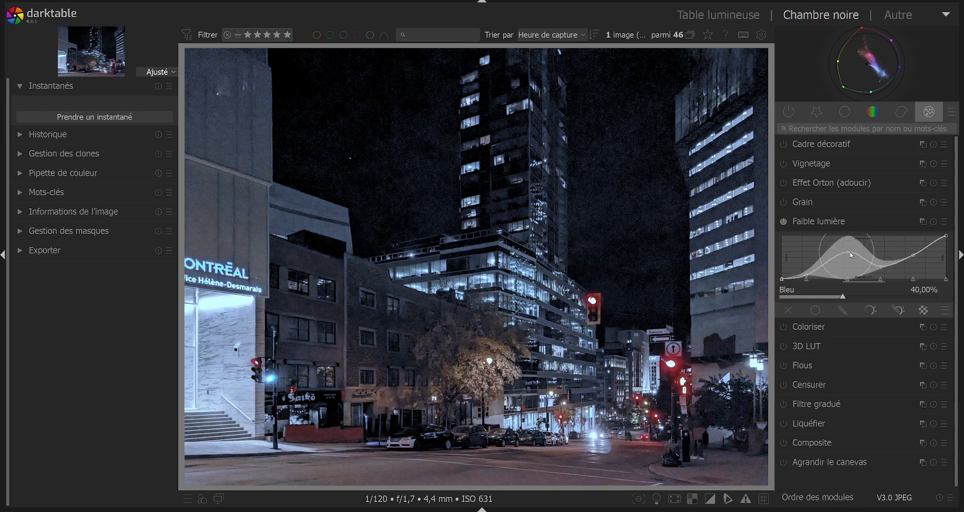
left_click_drag(805, 275, 804, 265)
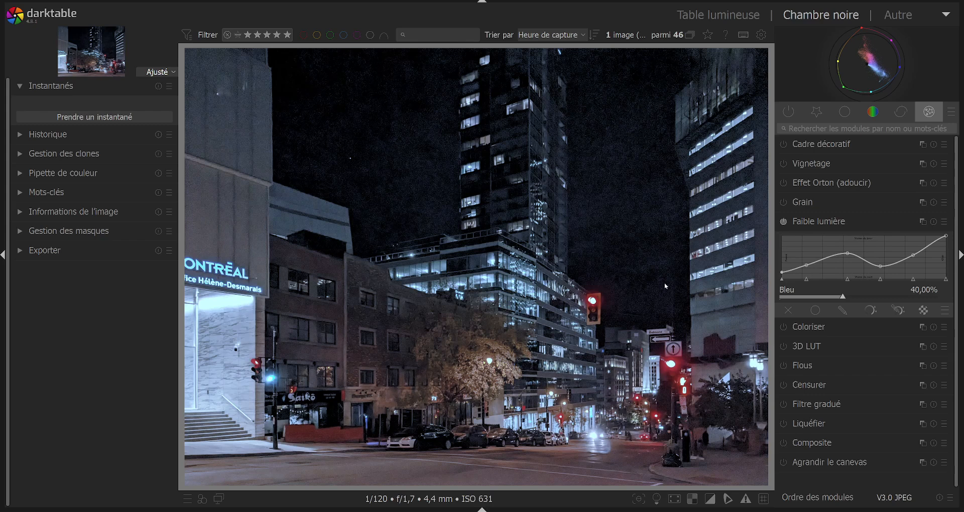
left_click_drag(846, 255, 845, 261)
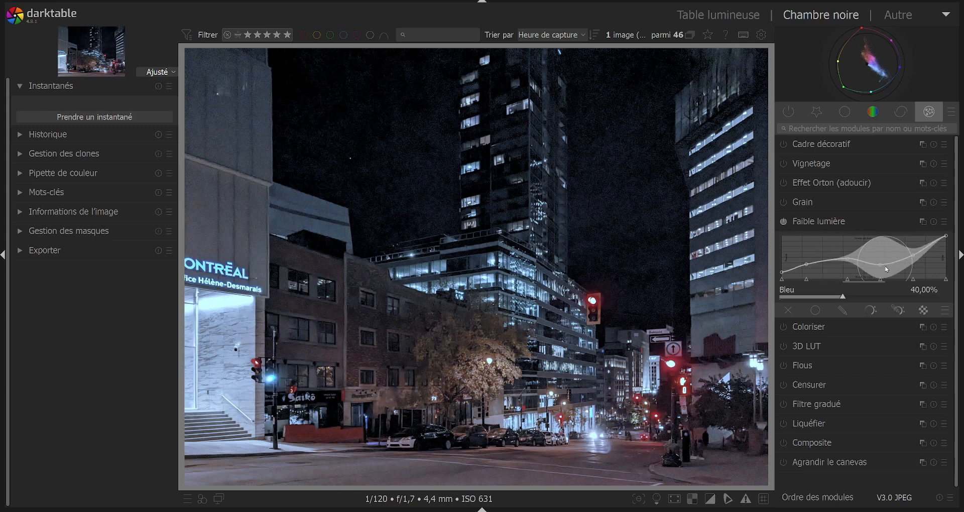
mouse_move(823, 261)
left_mouse_down()
mouse_move(823, 275)
mouse_move(832, 260)
left_mouse_up()
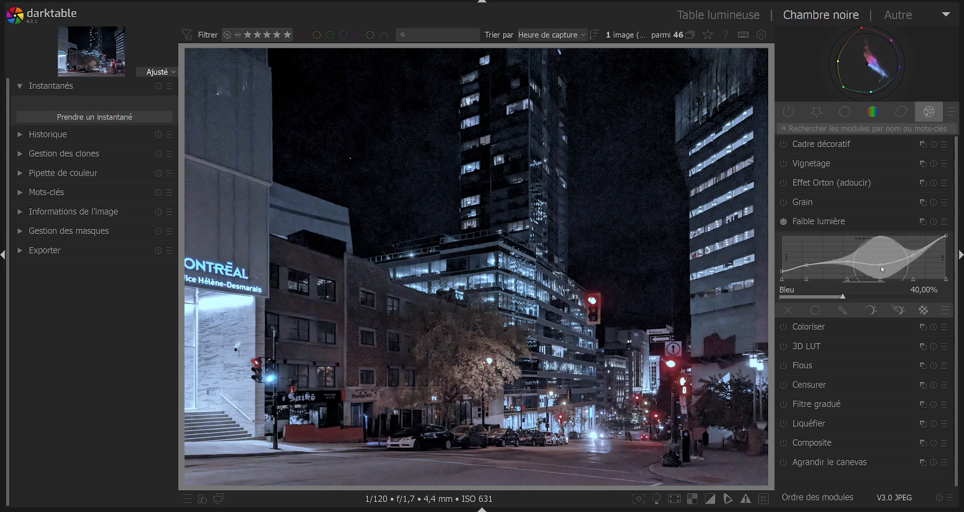
left_click_drag(882, 271, 881, 267)
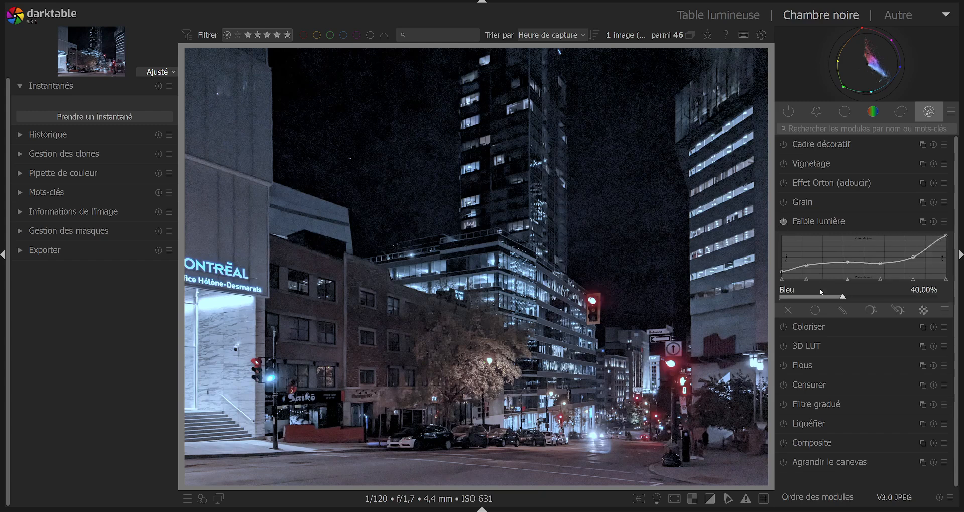
left_click_drag(813, 264, 809, 267)
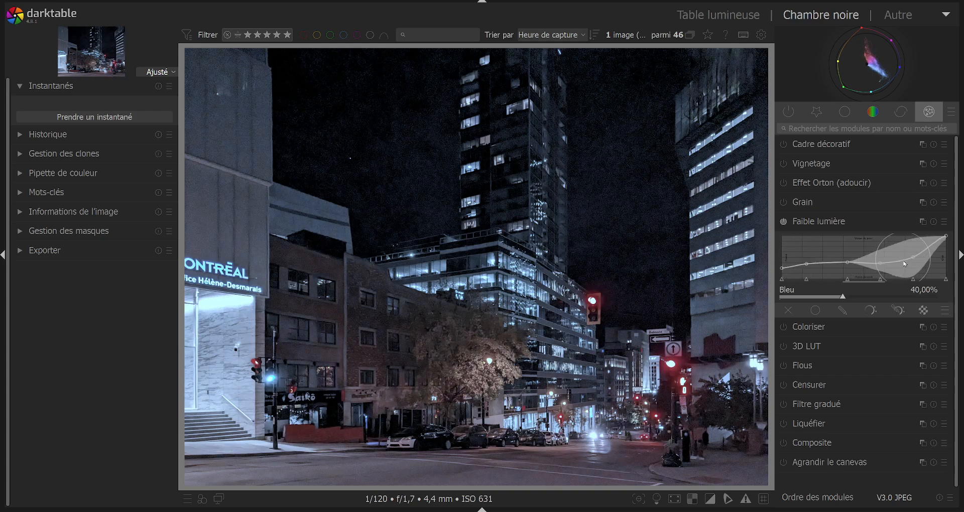
mouse_move(893, 260)
left_mouse_down()
mouse_move(894, 250)
mouse_move(893, 265)
left_mouse_up()
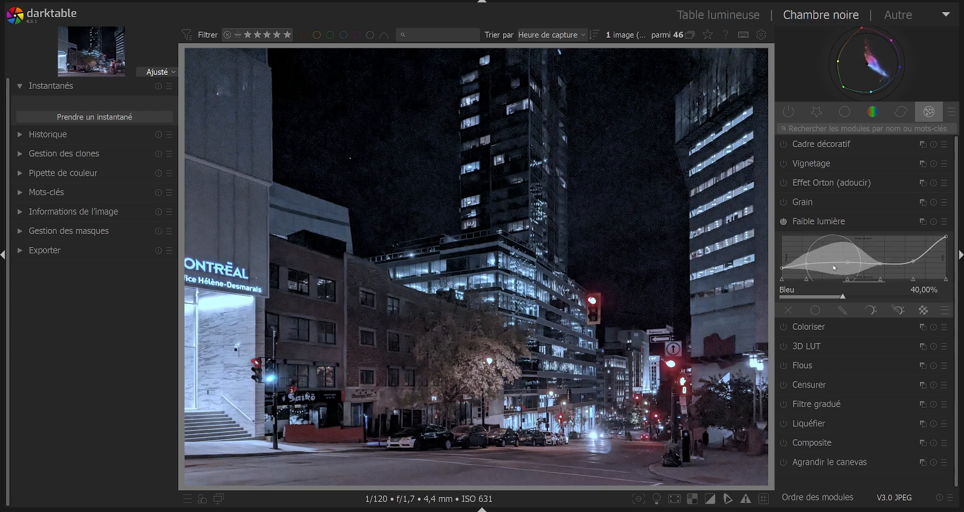
left_click_drag(822, 267, 836, 259)
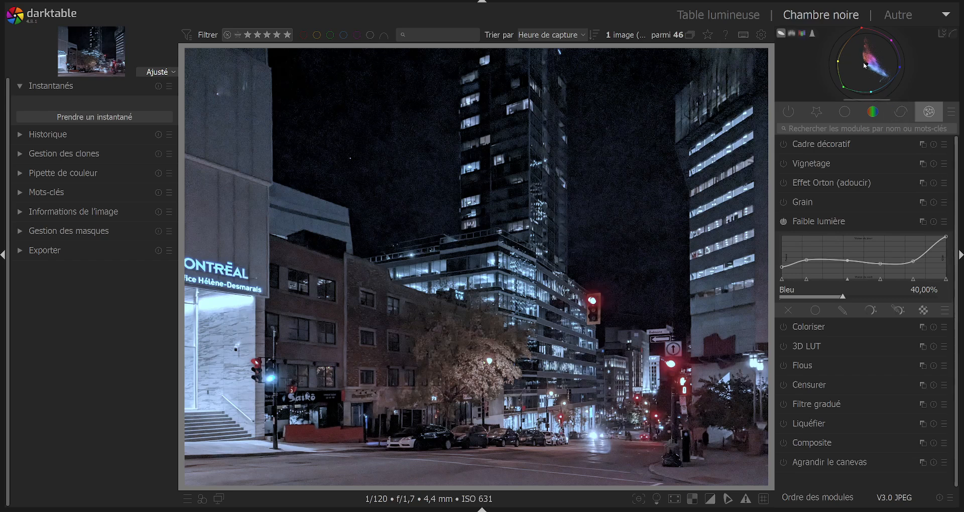
Switch Faible lumière off and back on to compare the photo with and without the effect.
left_click(784, 222)
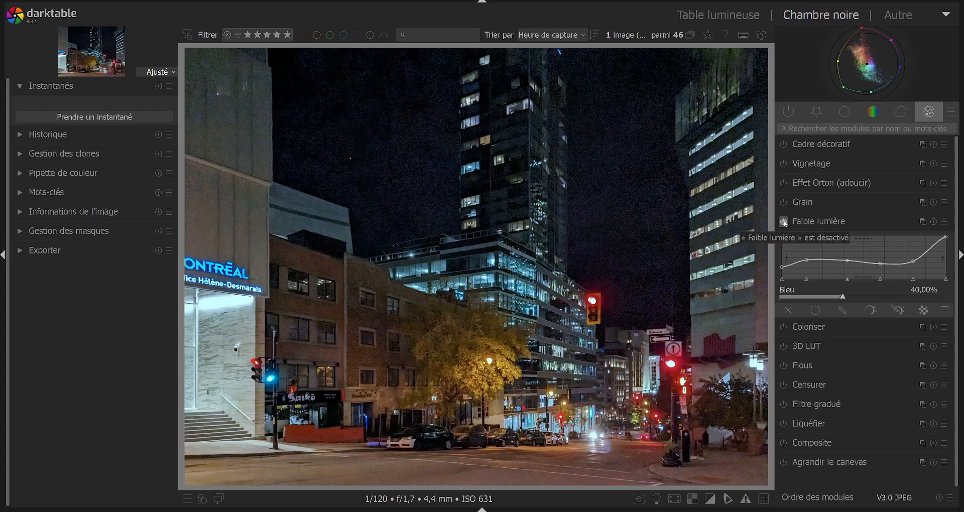
left_click(784, 222)
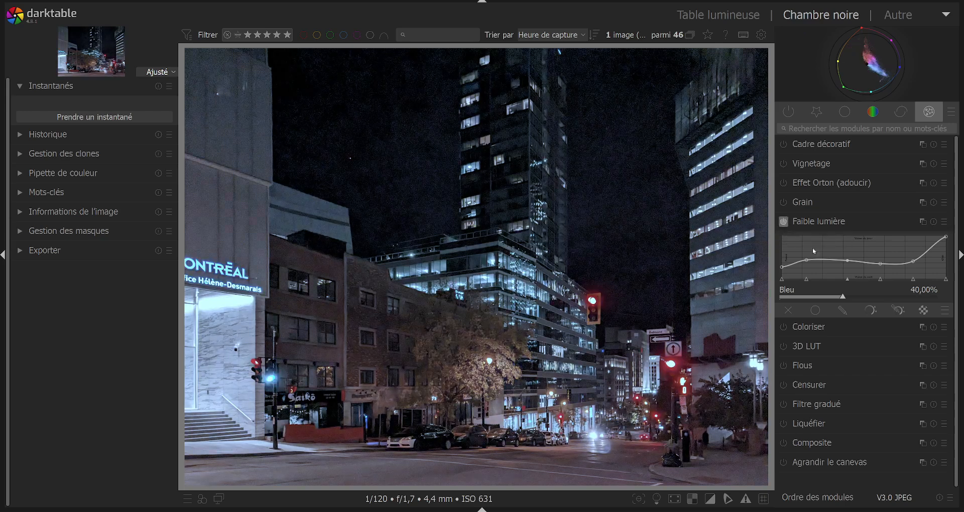